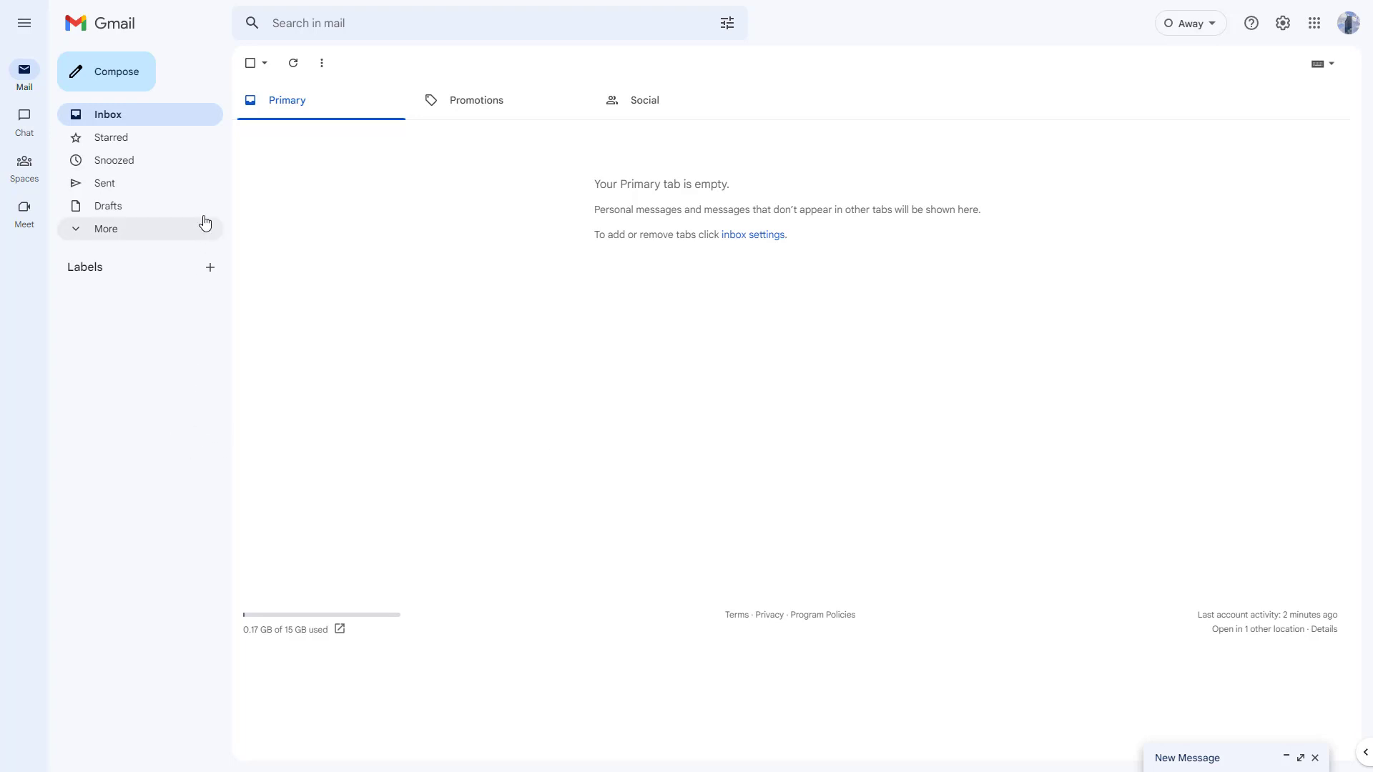
Start a new message in full screen and close the extra blank draft
left_click(119, 79)
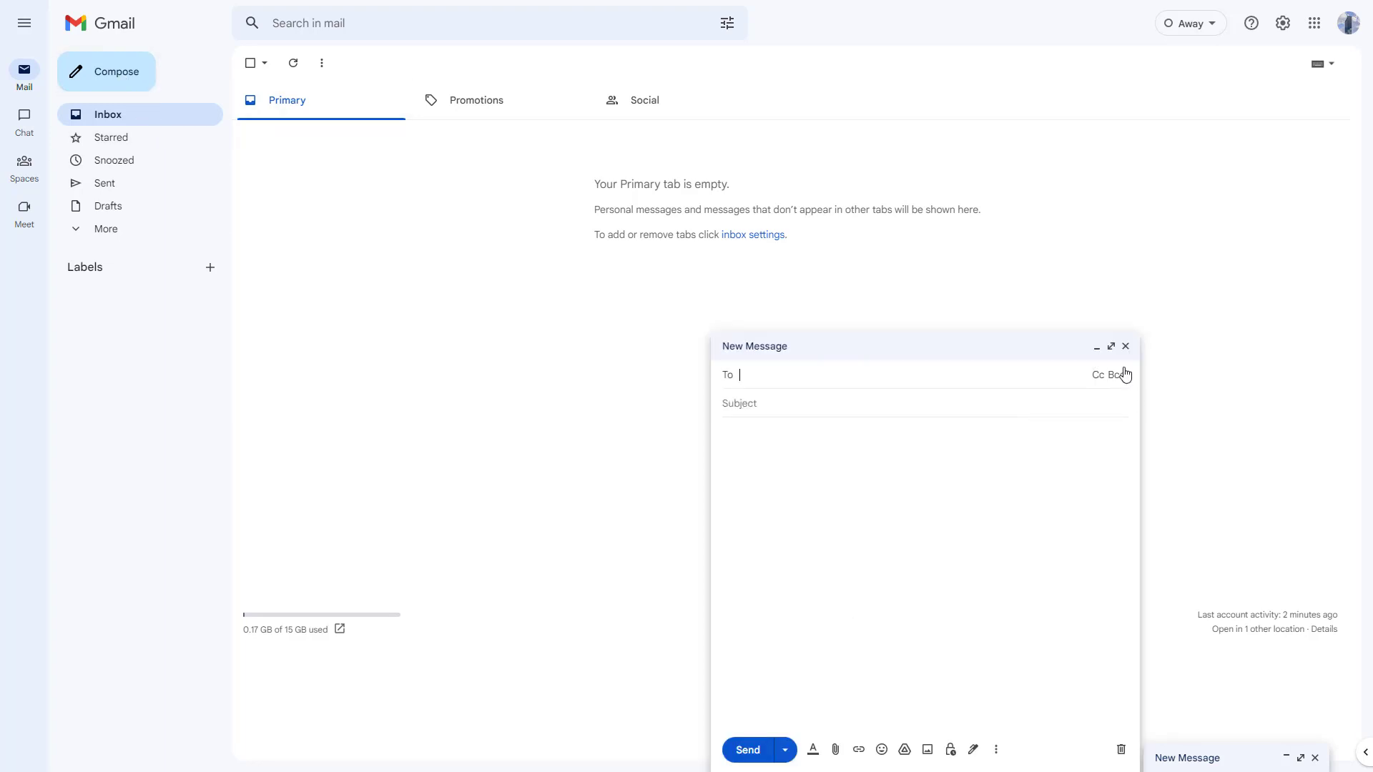
left_click(1111, 348)
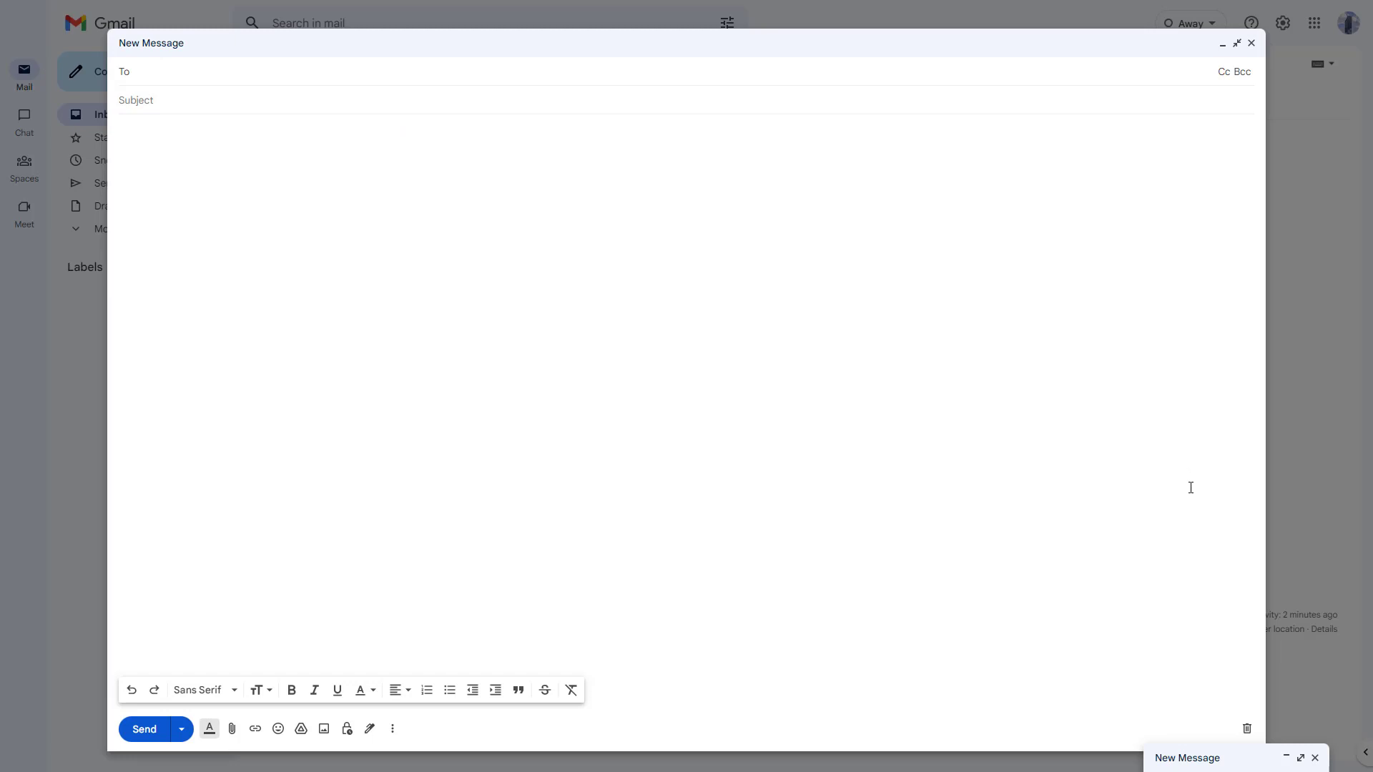
left_click(1198, 761)
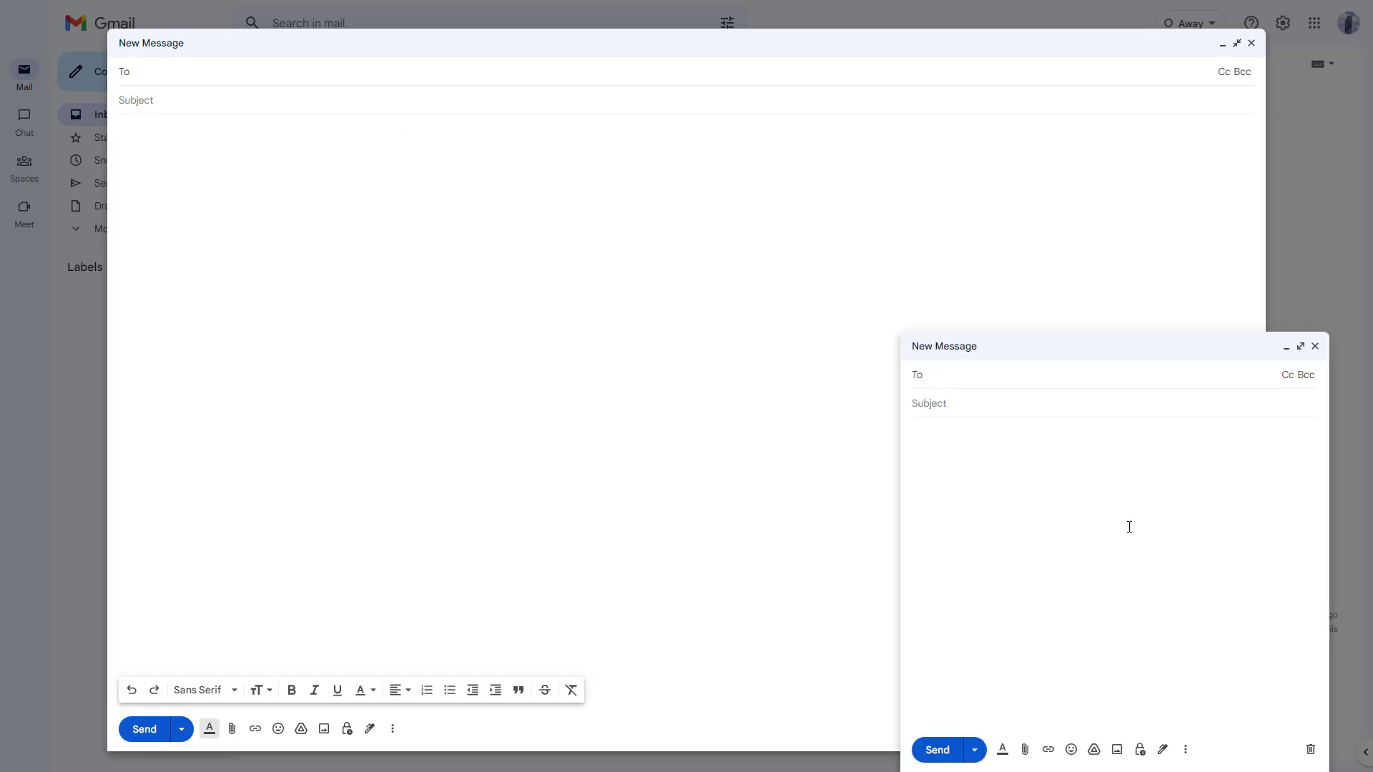
left_click(1315, 347)
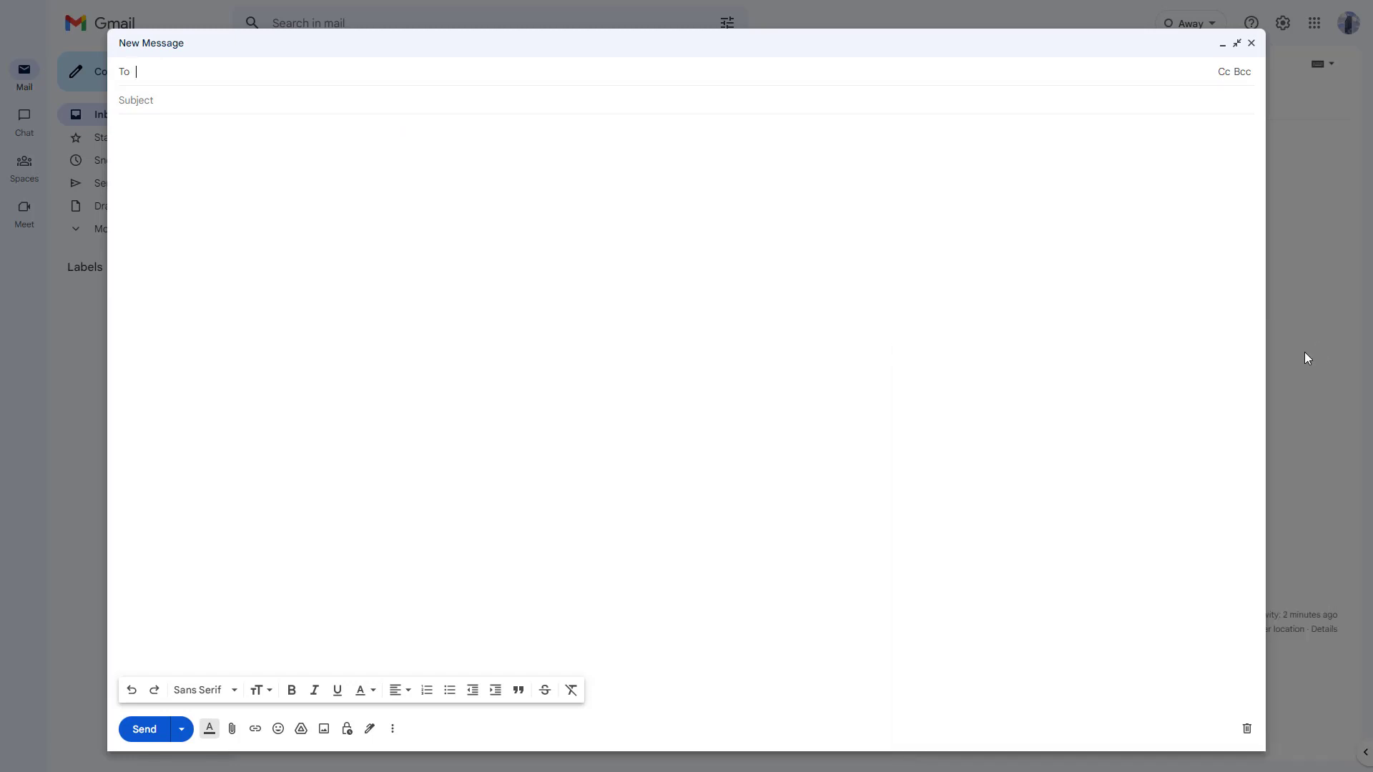
Enter subject 'Test Email' and body 'Test Content'
left_click(175, 101)
type("Test Email")
left_click(189, 137)
type("Test Content")
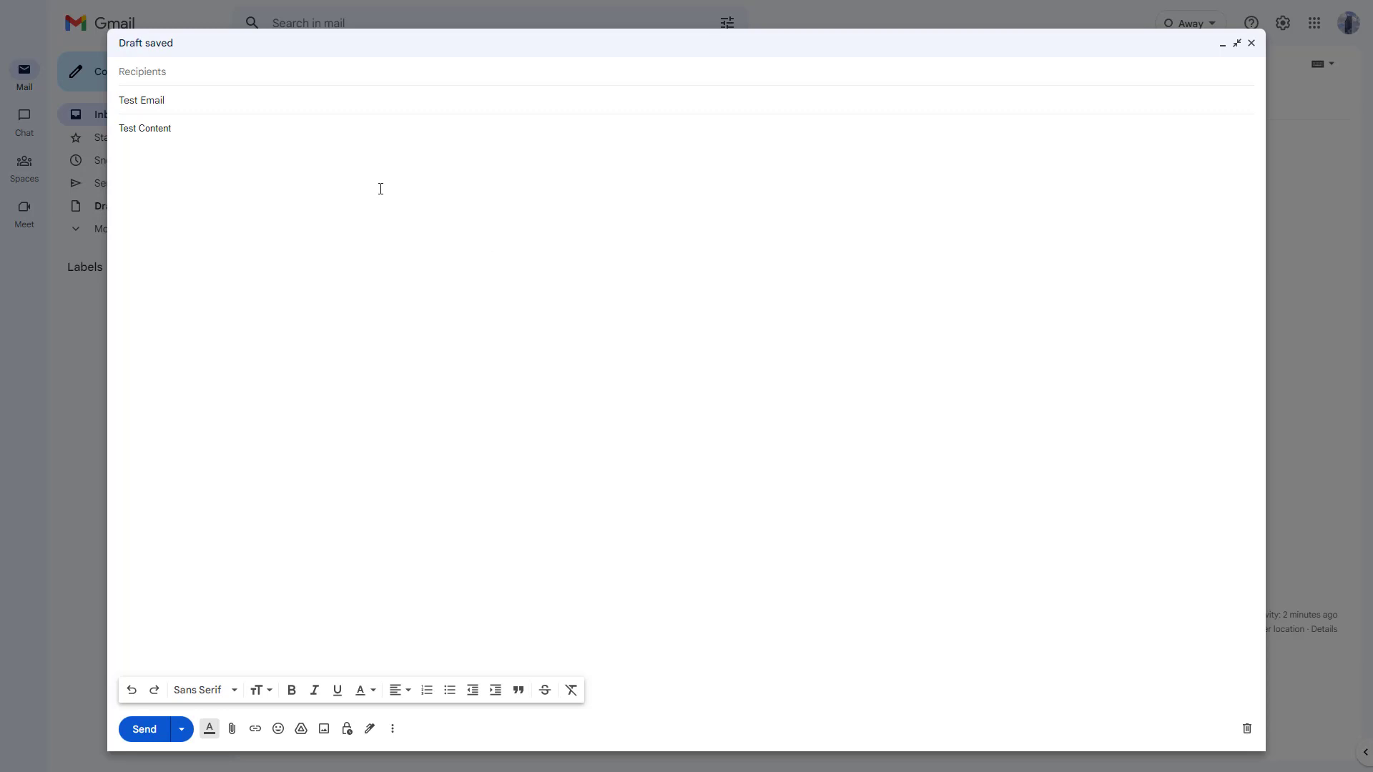
Address the message to TutorTube YouTube Channel from the 'tu' autocomplete suggestions
left_click(213, 76)
type("tu")
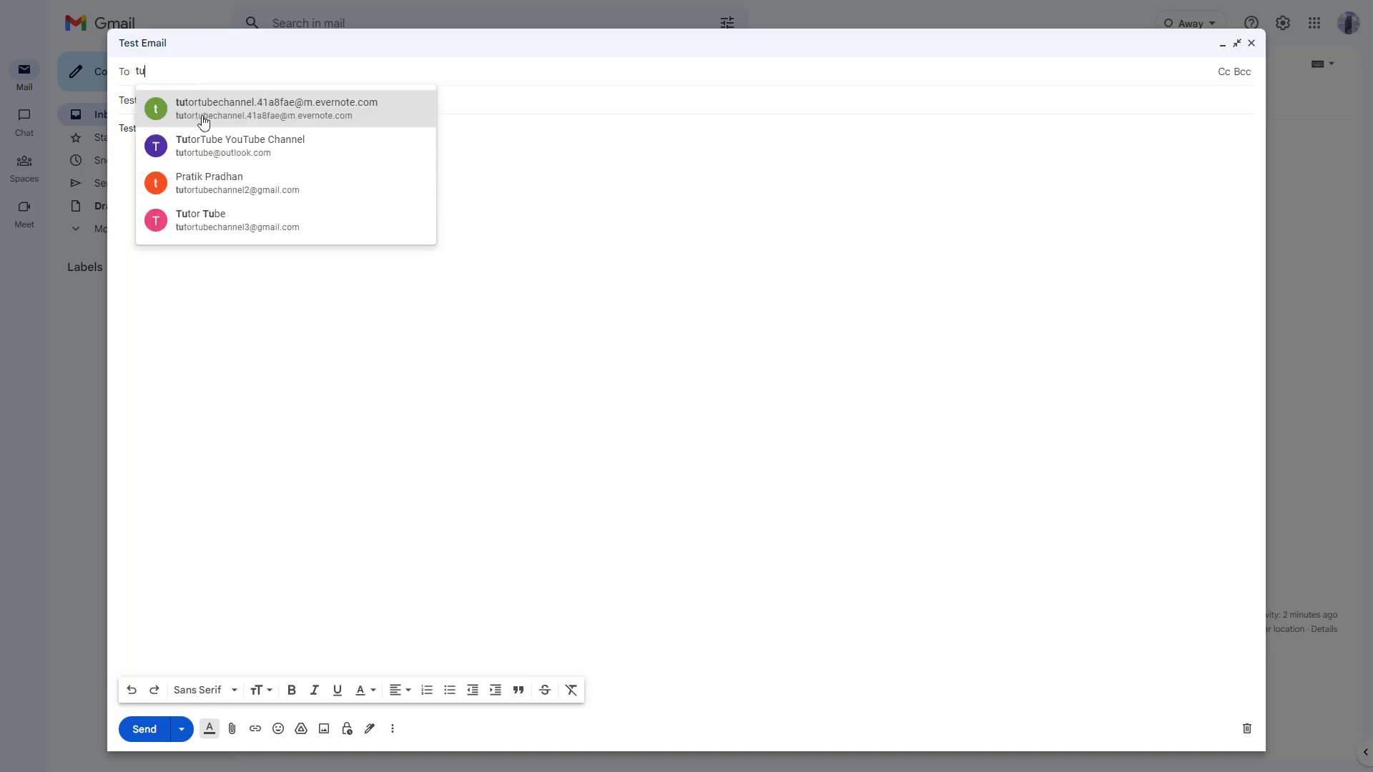
left_click(209, 146)
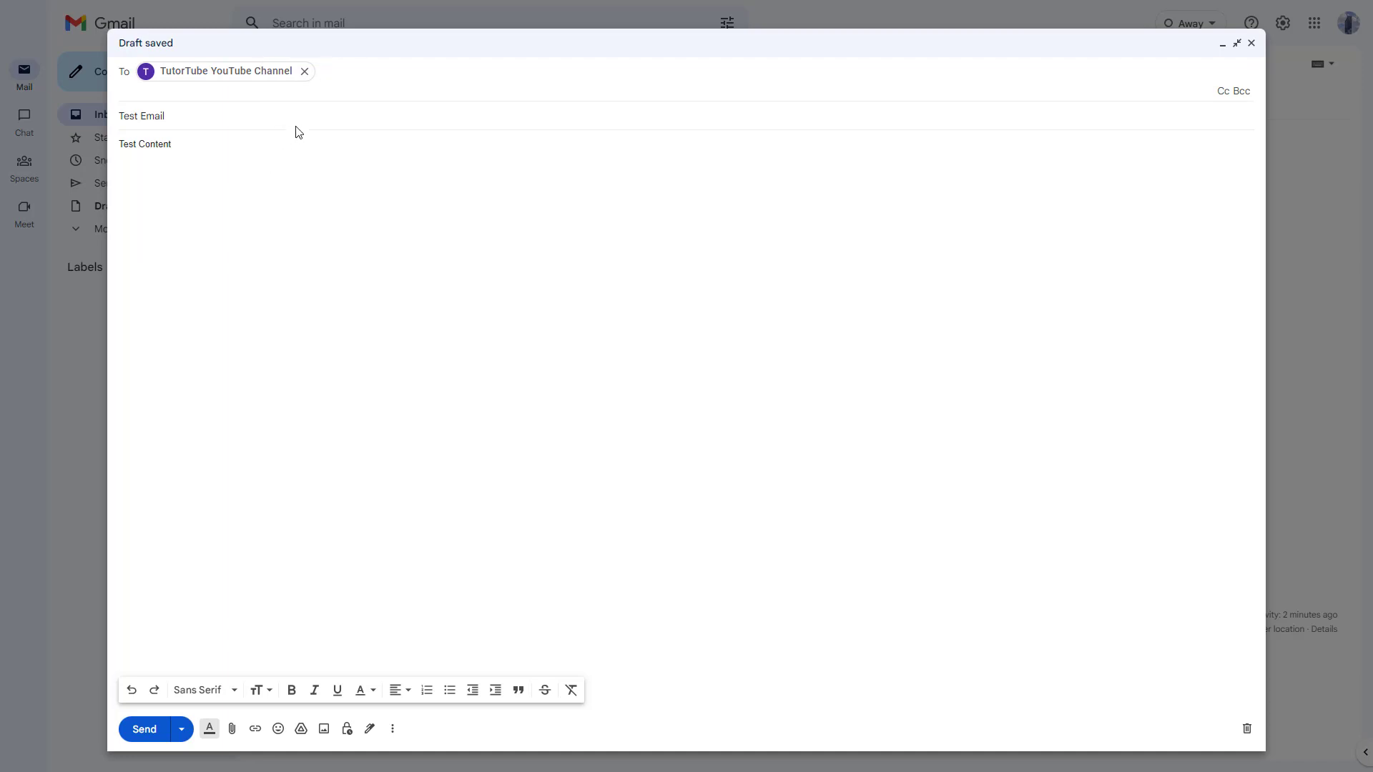
Add a Cc line and pick the suggested contact after typing 'tut'
left_click(1222, 93)
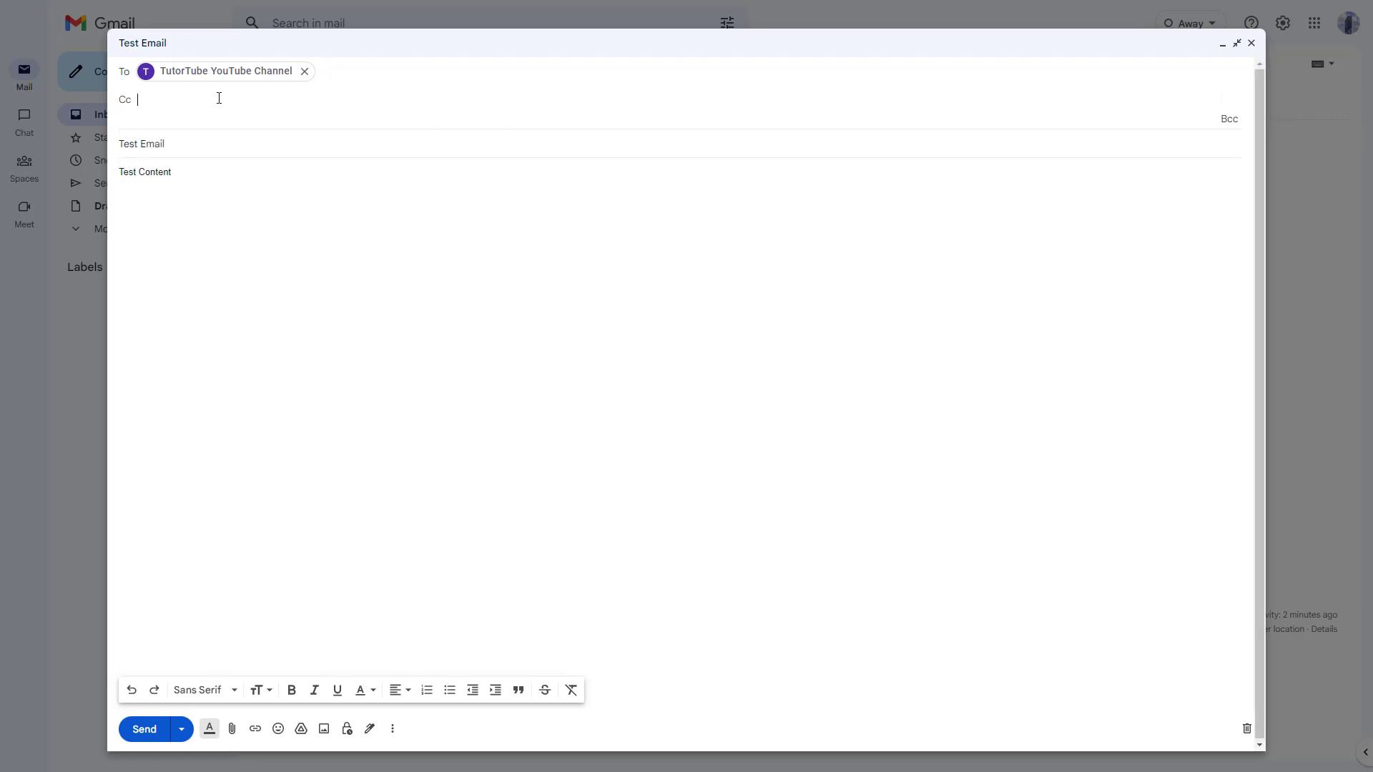
type("tut")
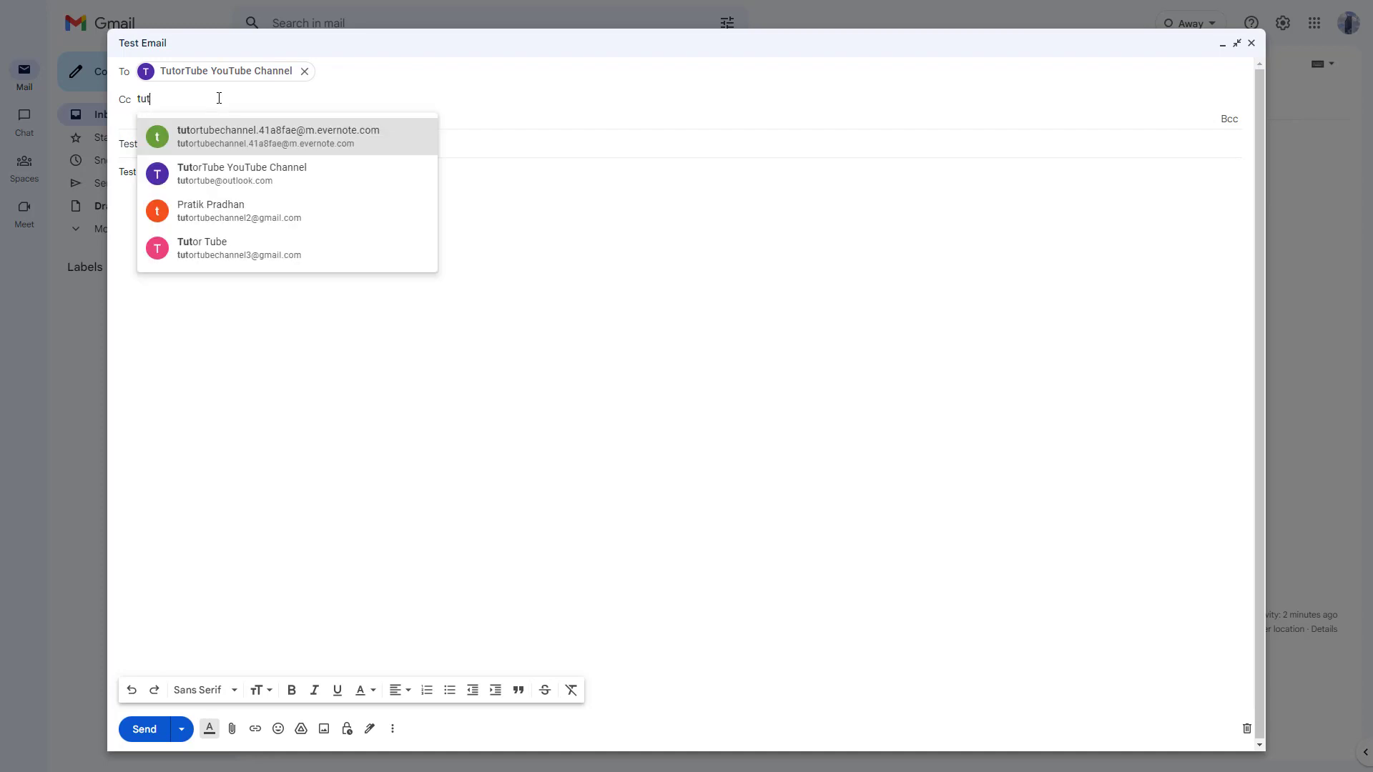
left_click(258, 224)
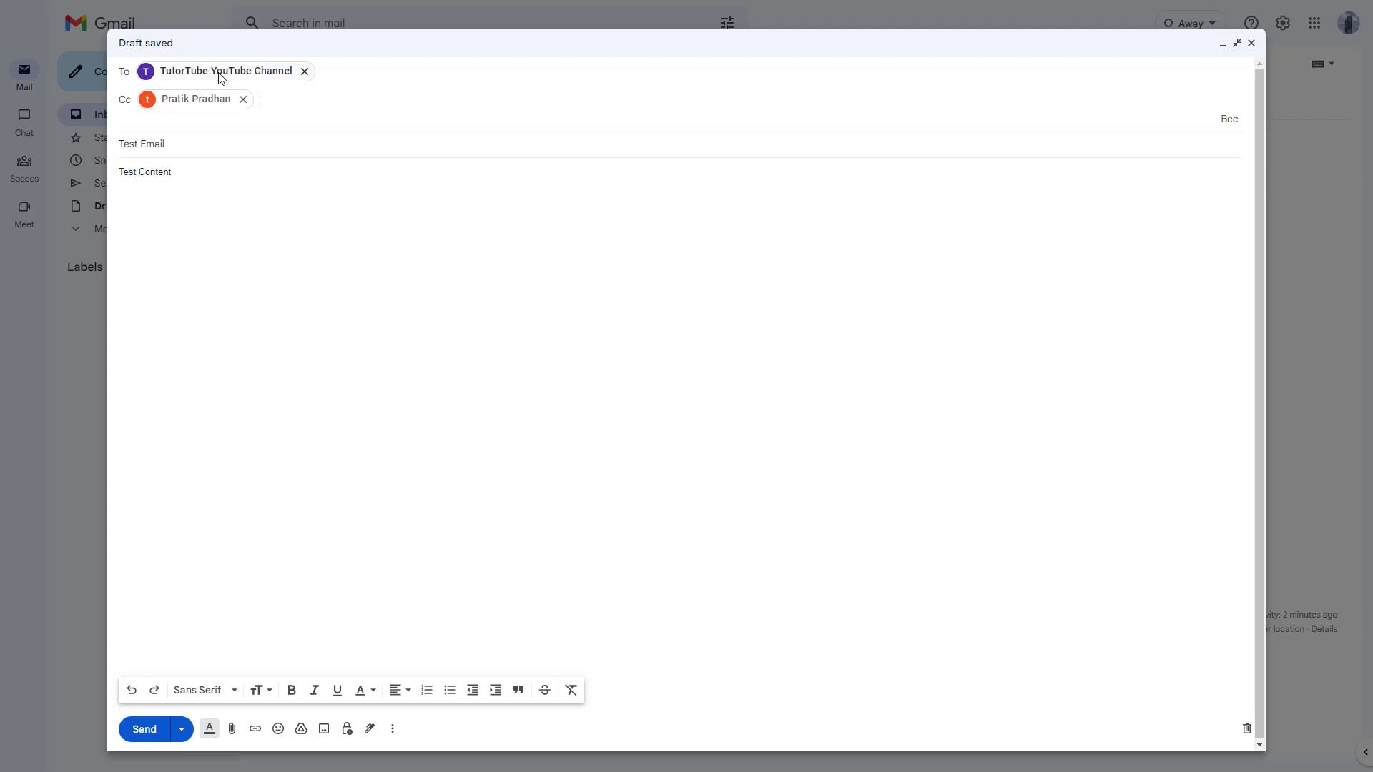
Type a stray 't' in the To line, then reopen the recipient lines with the caret in Cc
left_click(369, 71)
type("t")
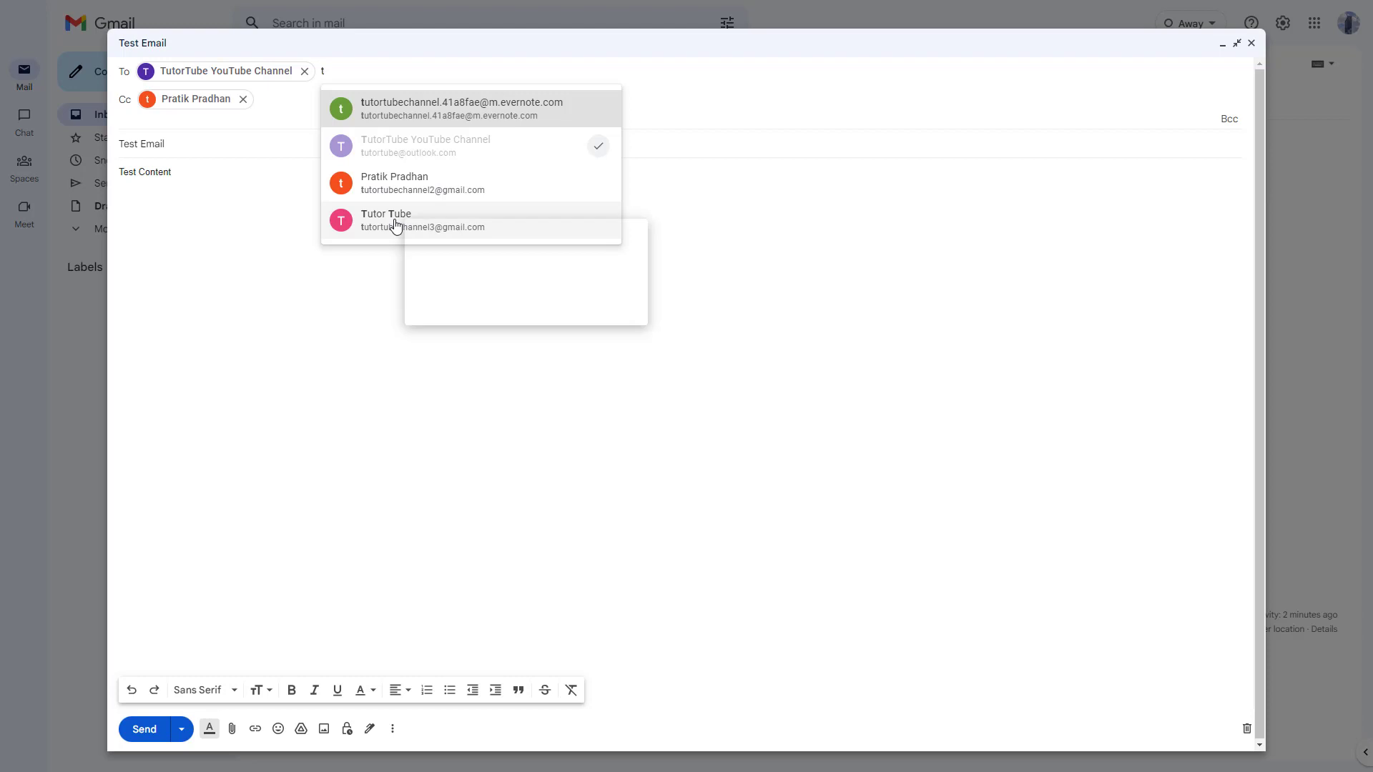
left_click(282, 143)
left_click(403, 78)
left_click(282, 98)
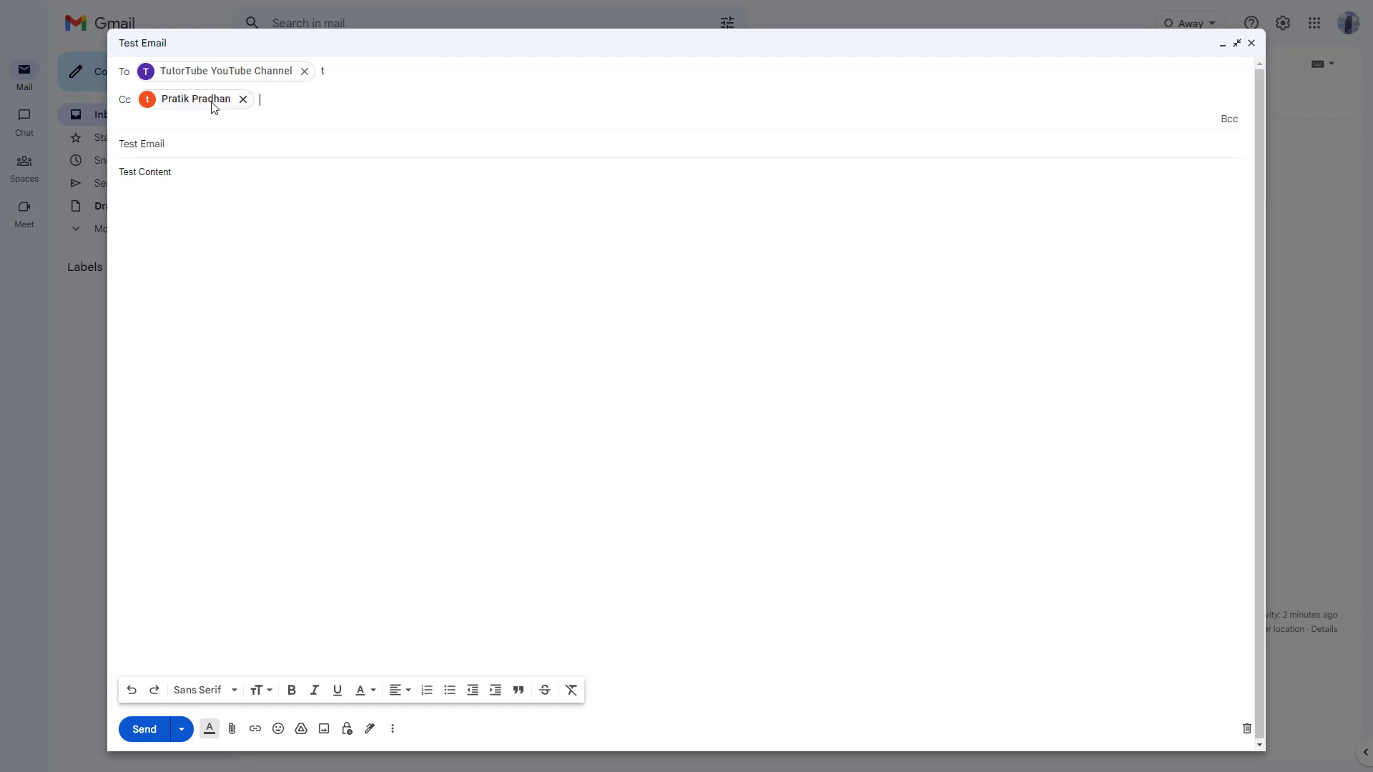
mouse_move(143, 99)
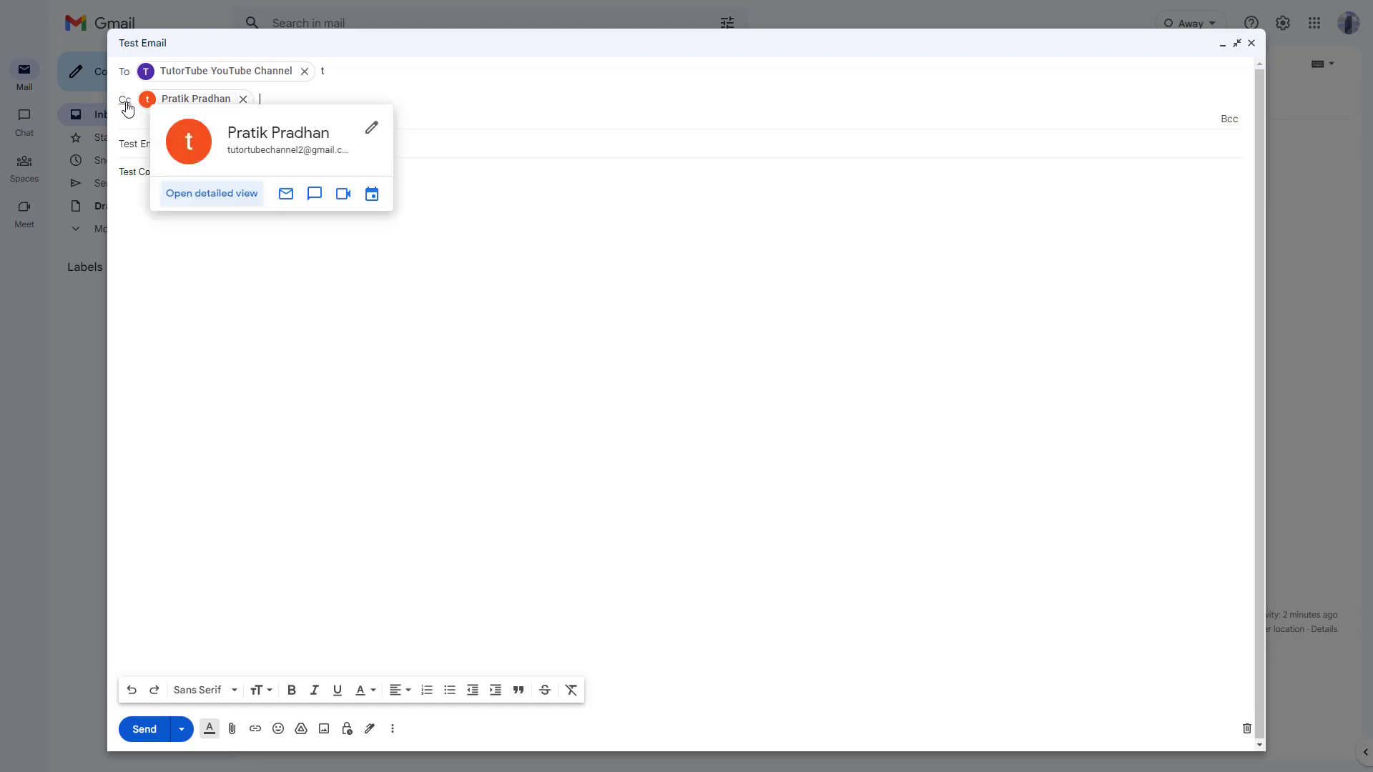
Add Tutor Tube on Bcc, correcting the mistyped 'p' to 't'
left_click(1230, 120)
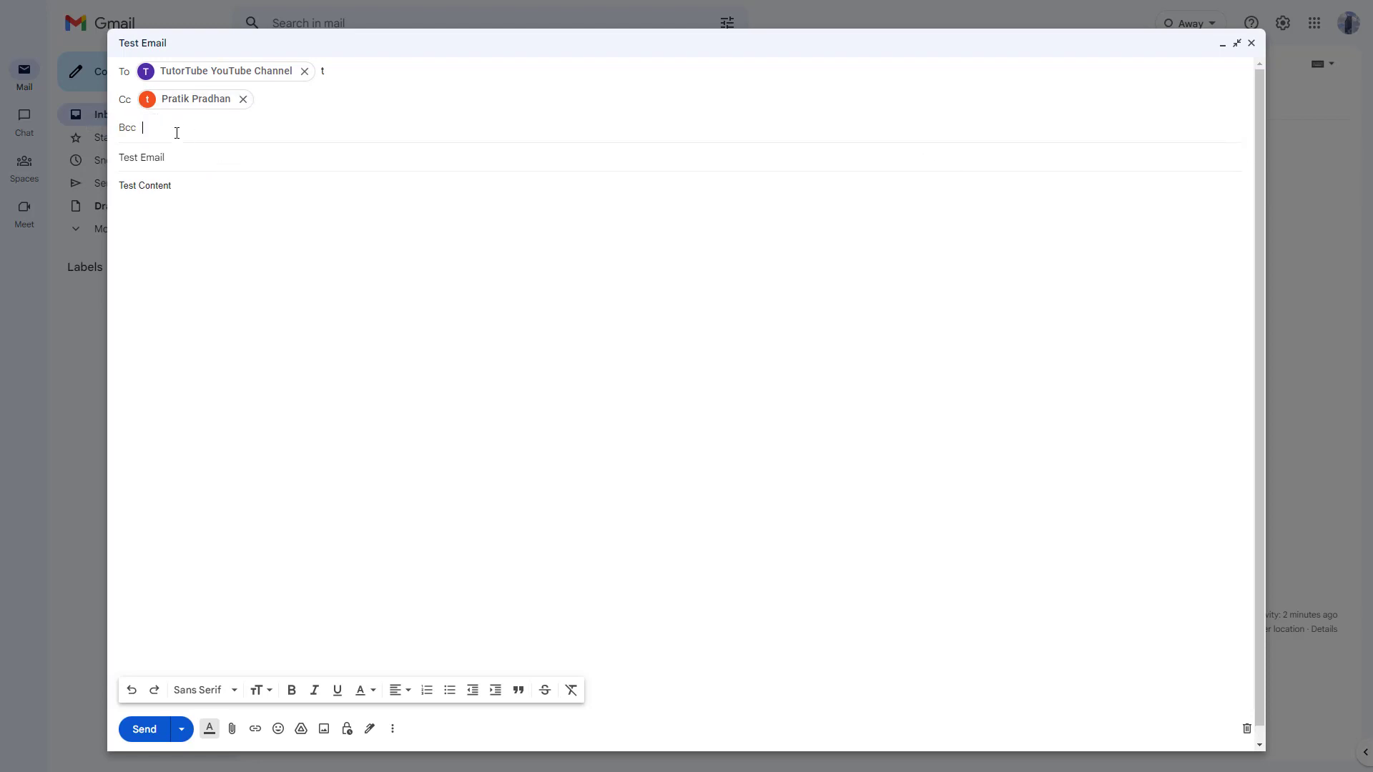
type("p")
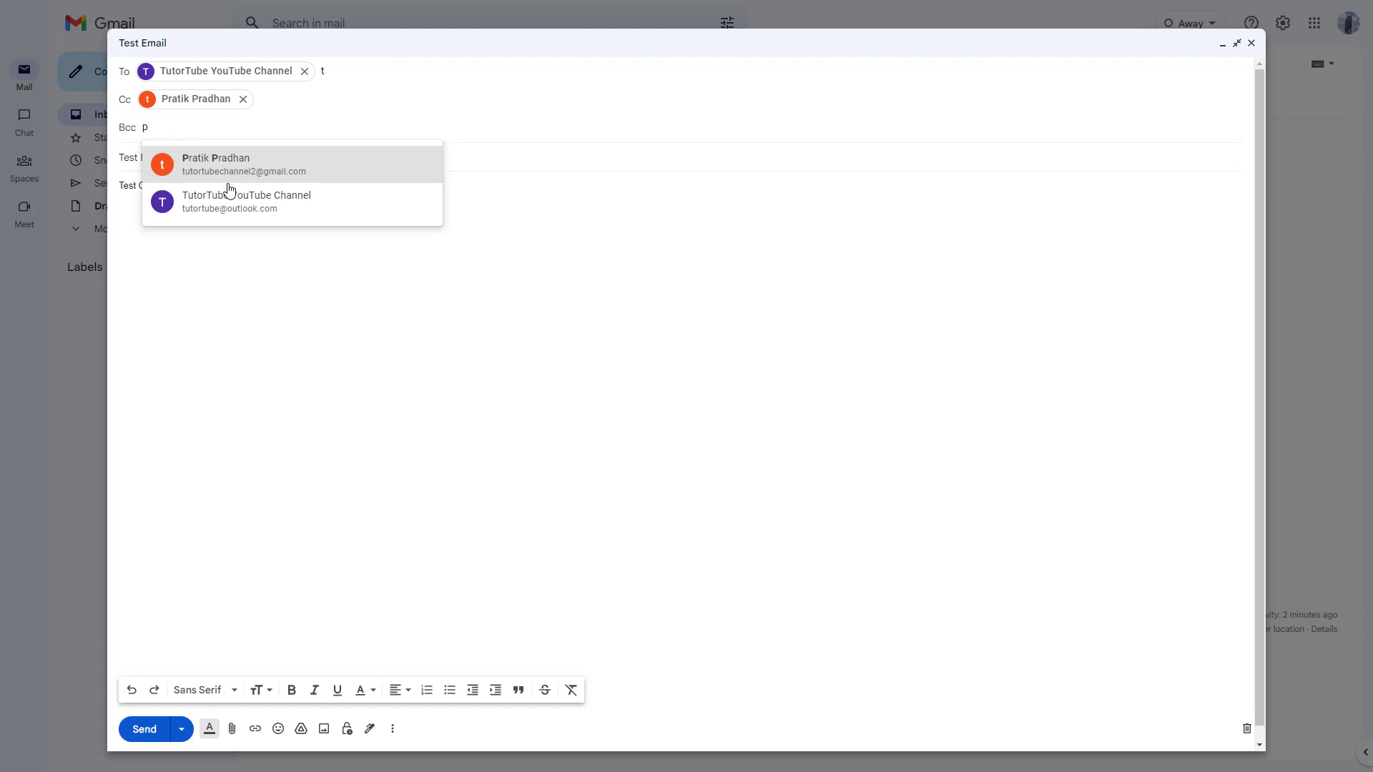
key("BackSpace")
type("t")
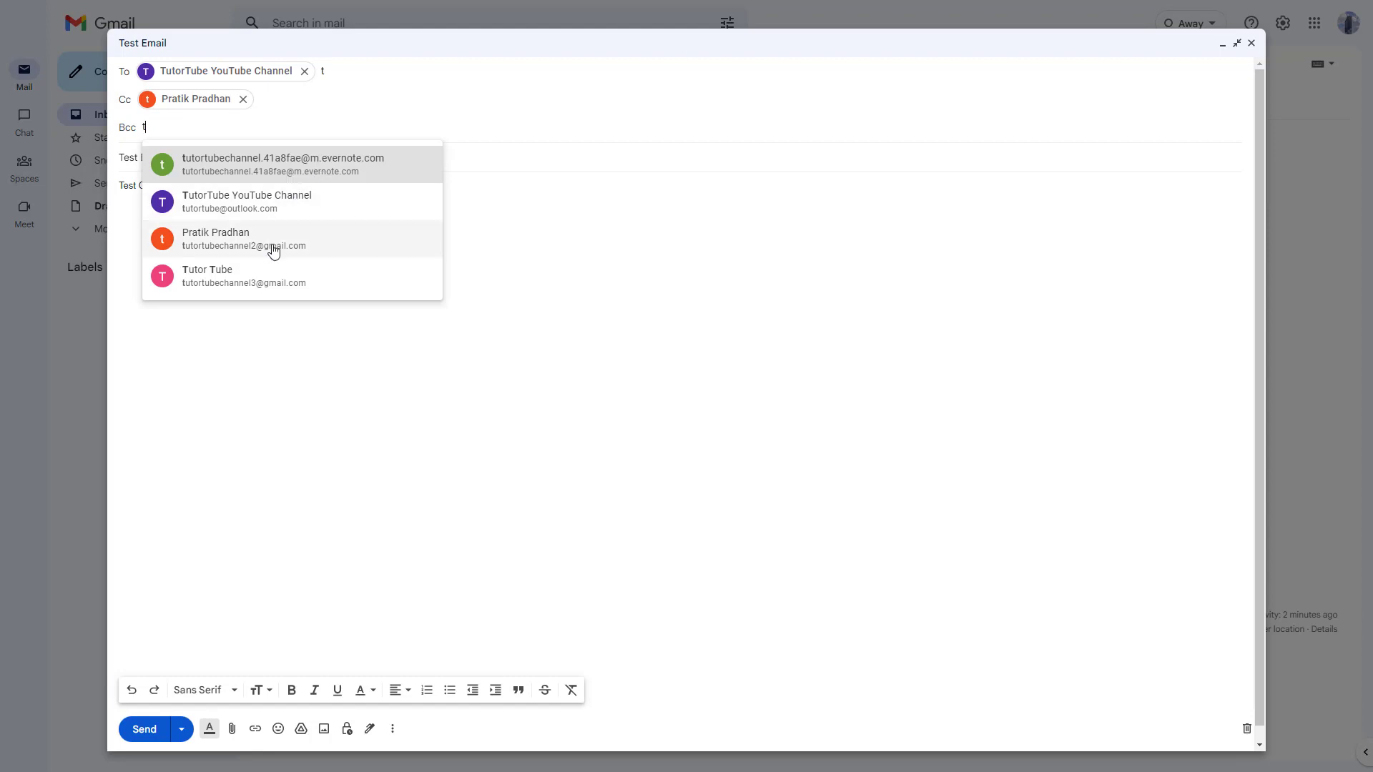
left_click(284, 281)
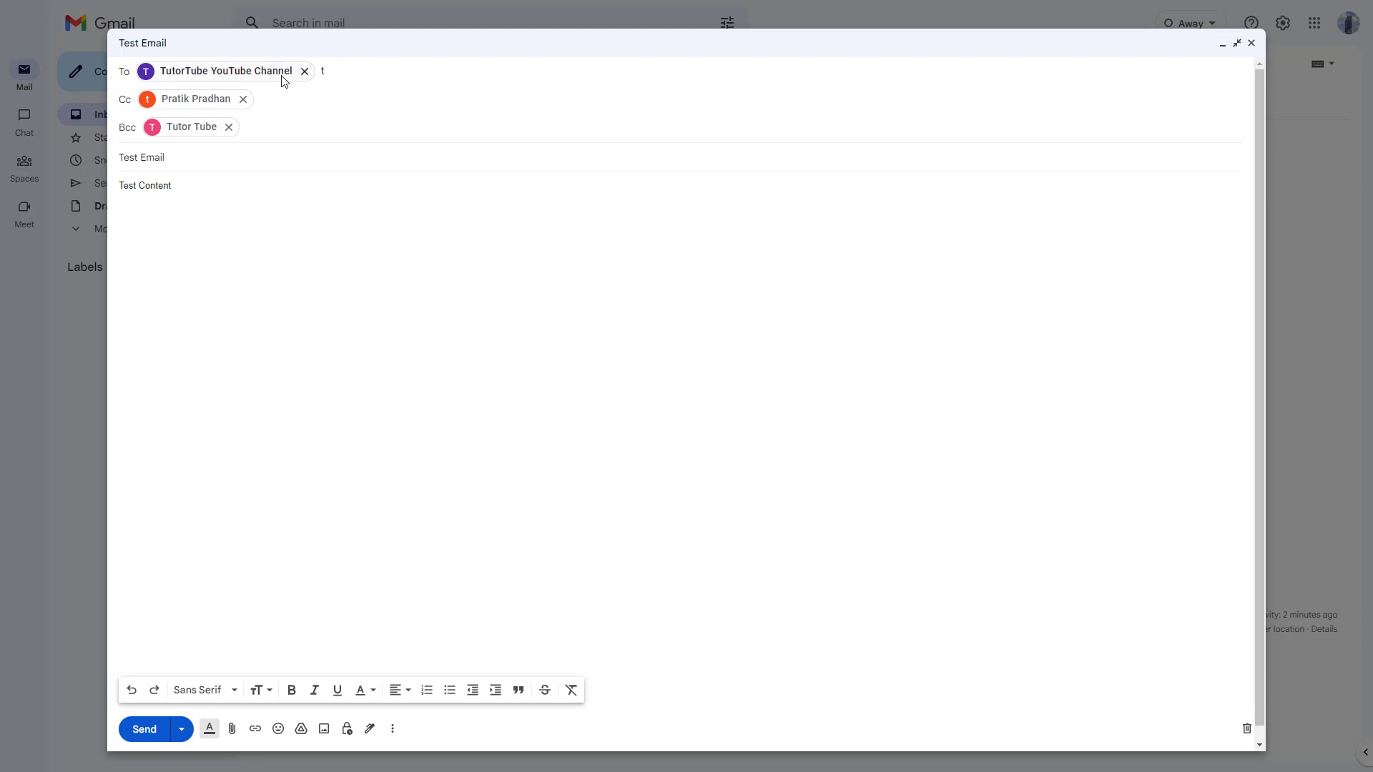
mouse_move(283, 81)
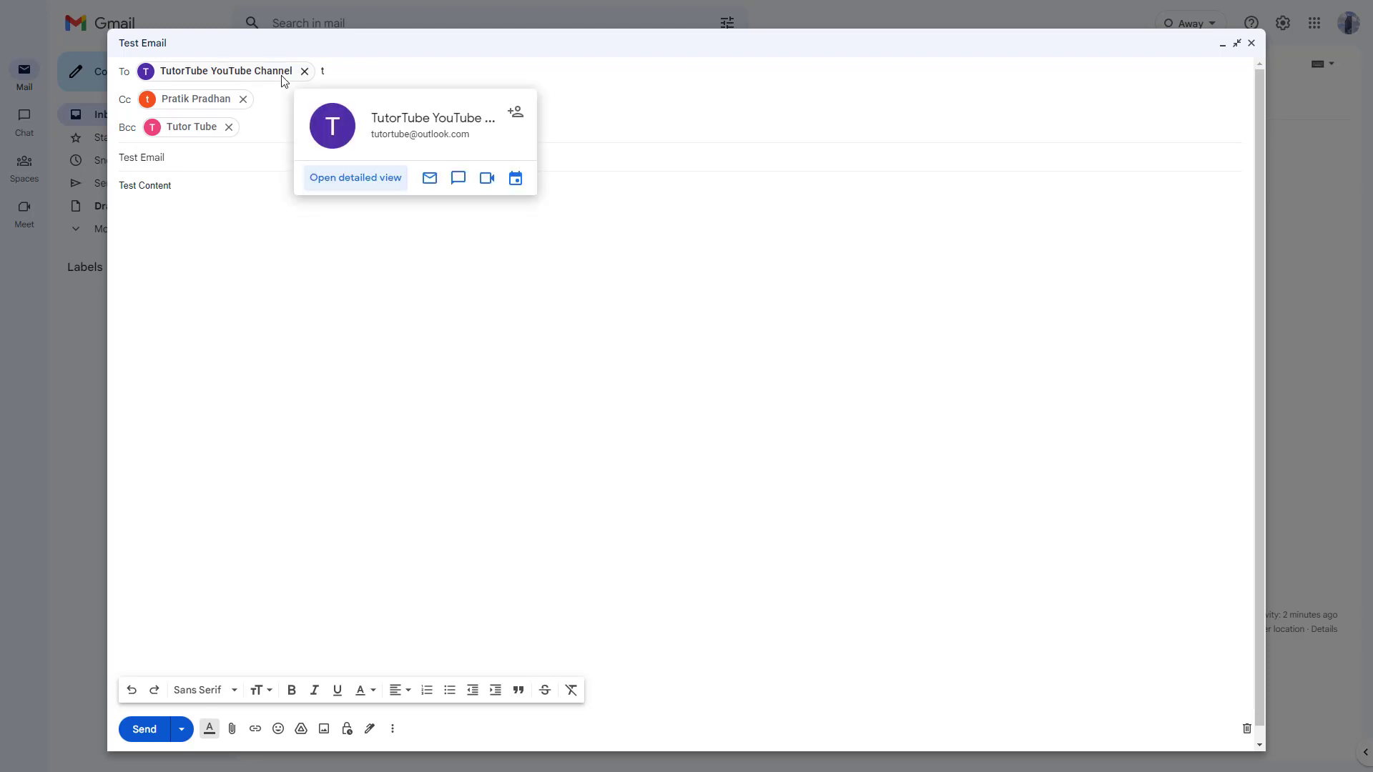
mouse_move(214, 104)
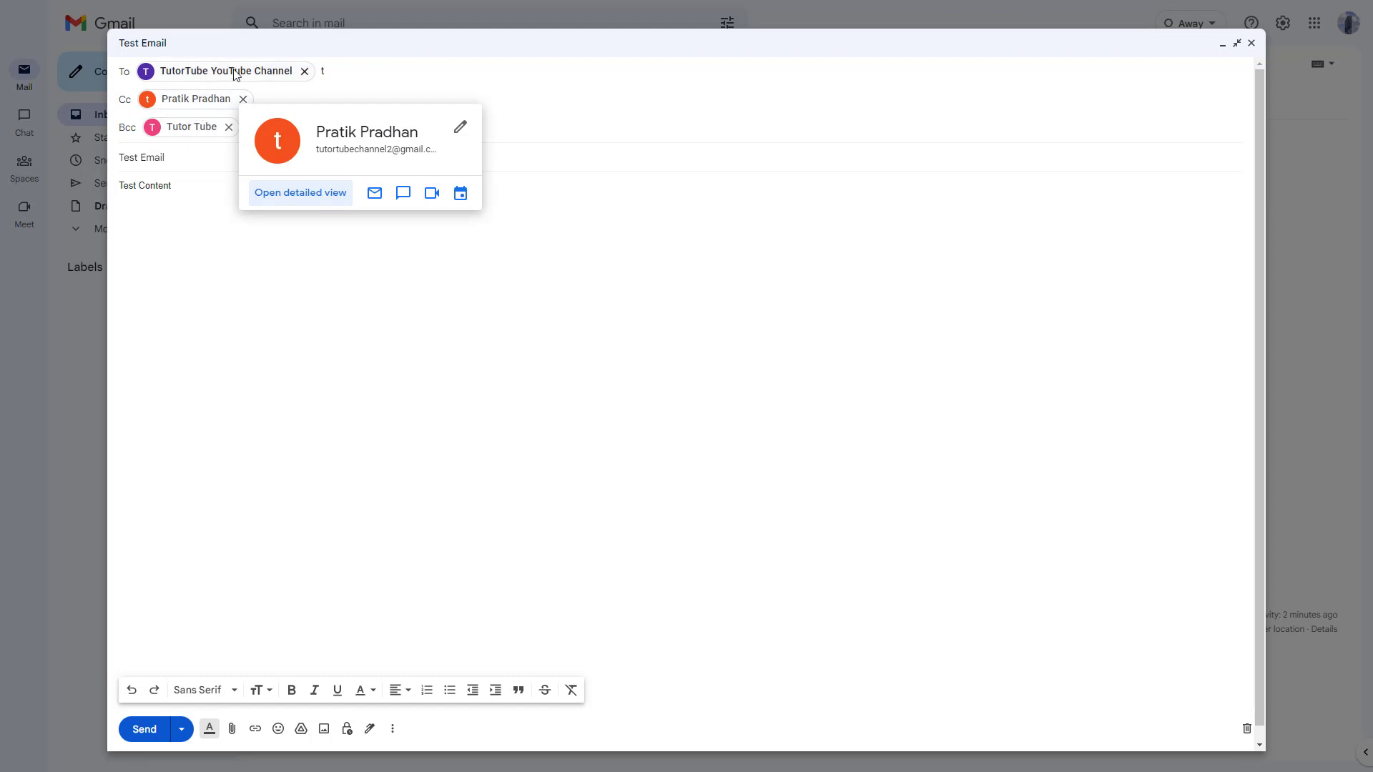
mouse_move(225, 76)
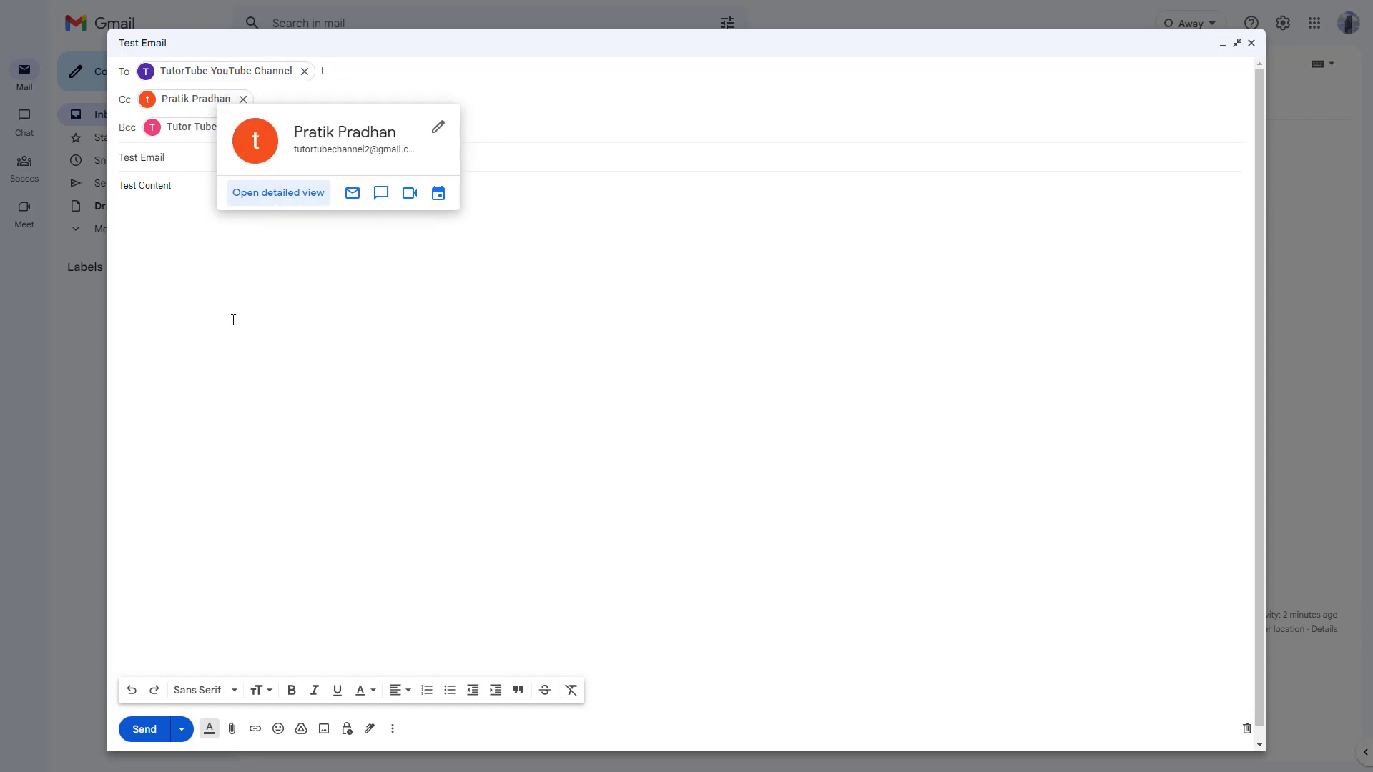
left_click(233, 320)
left_click(199, 74)
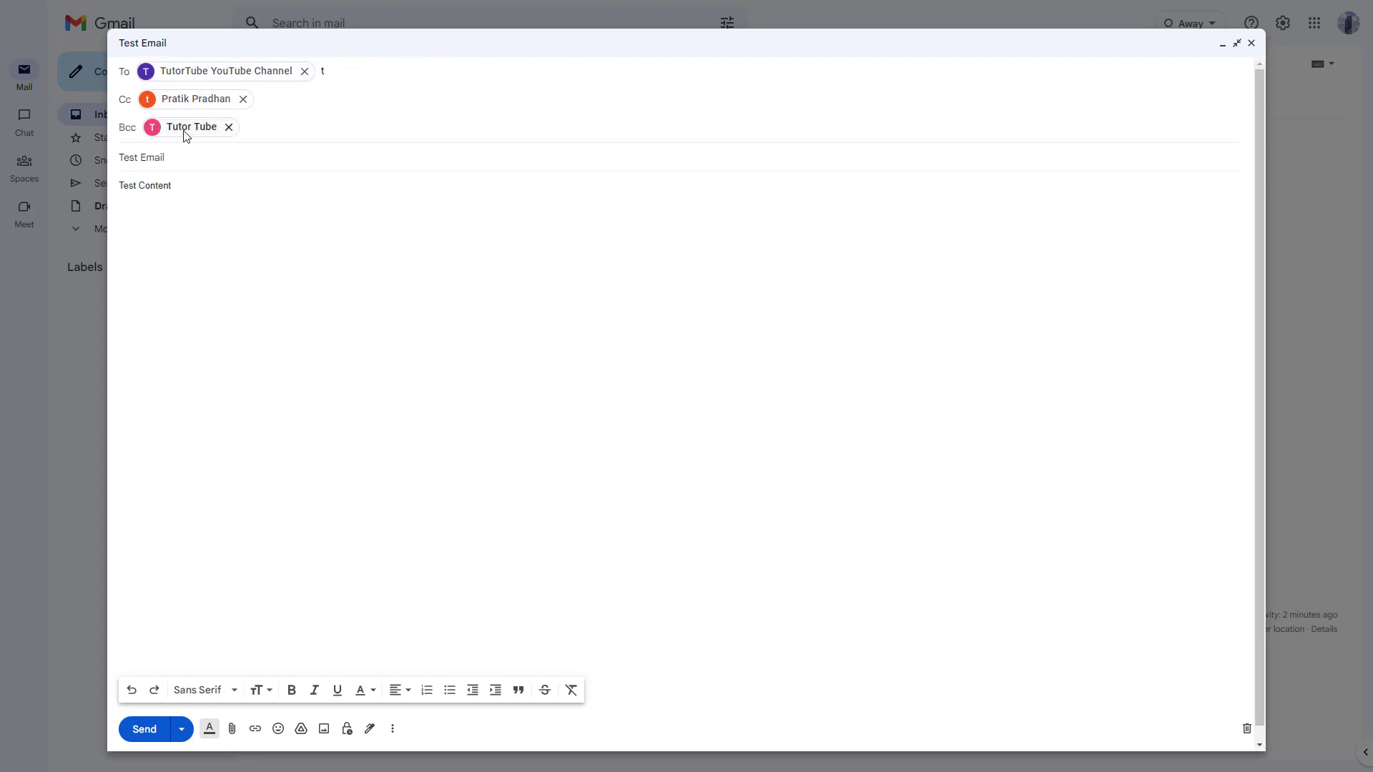
mouse_move(136, 130)
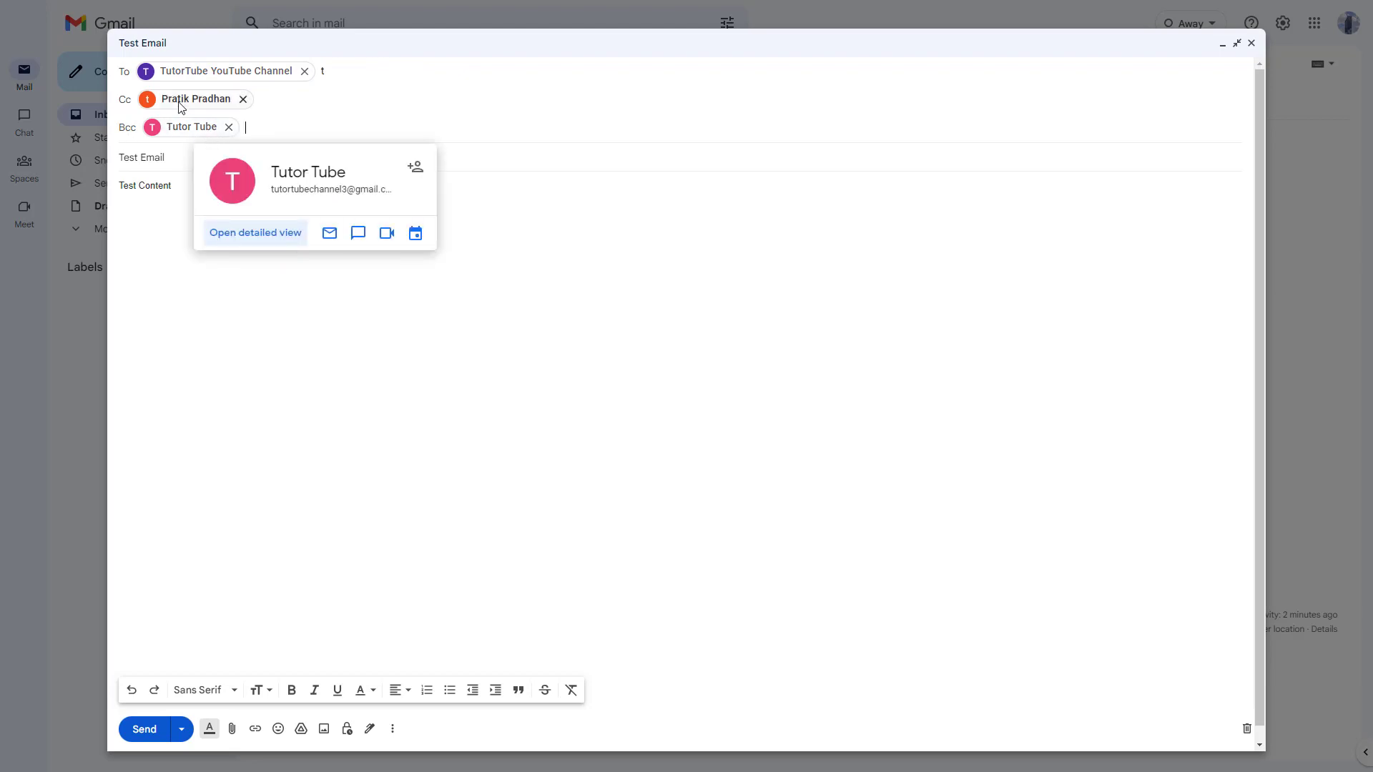
mouse_move(168, 106)
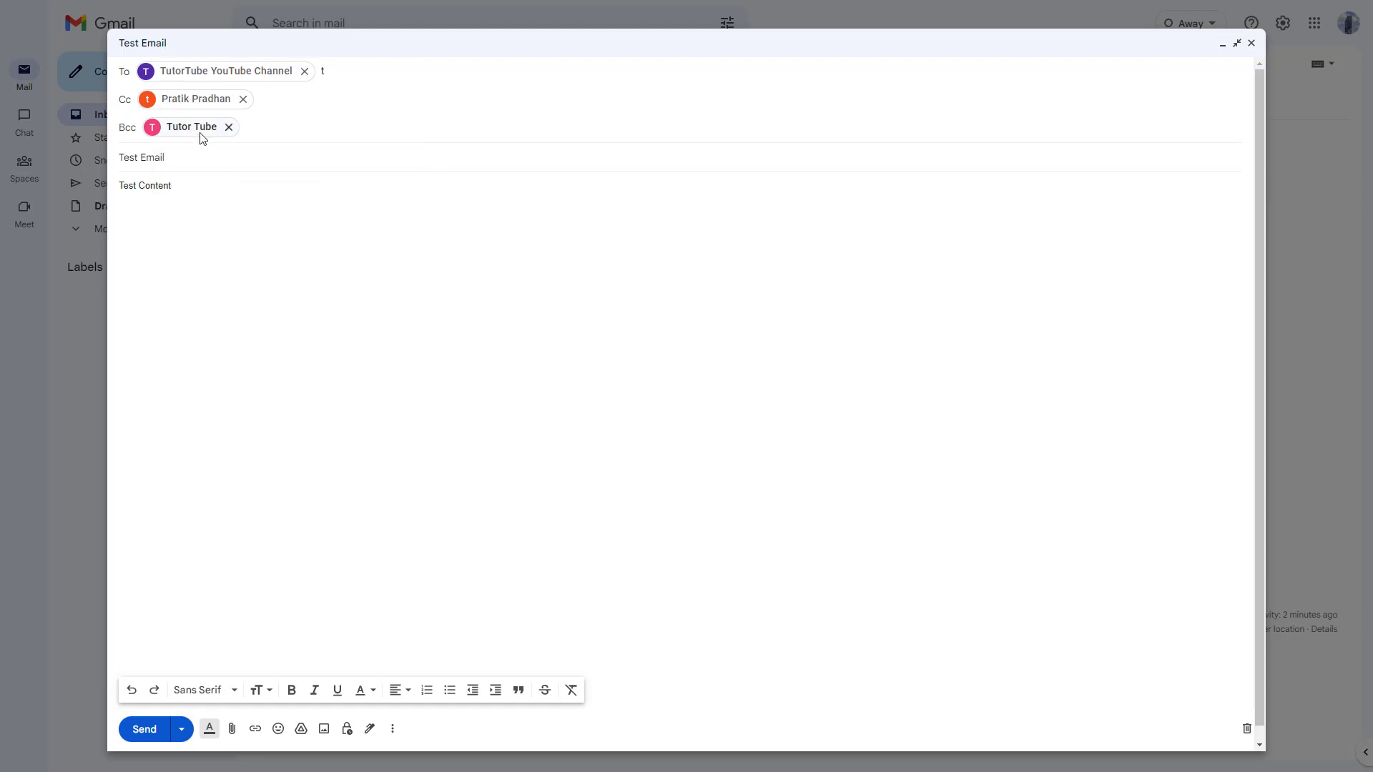
After the unrecognised-address error, delete the stray 't' from To and resend Test Email
left_click(154, 731)
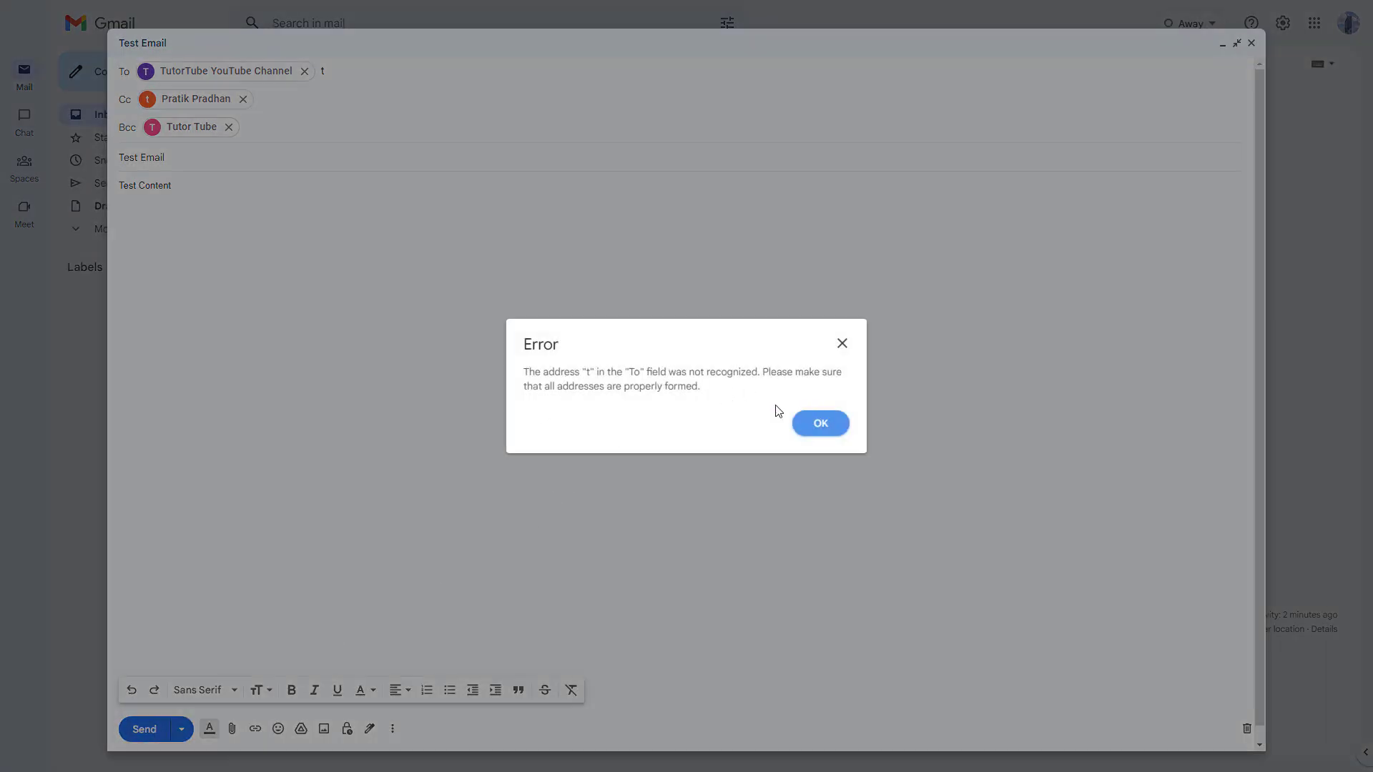
left_click(824, 423)
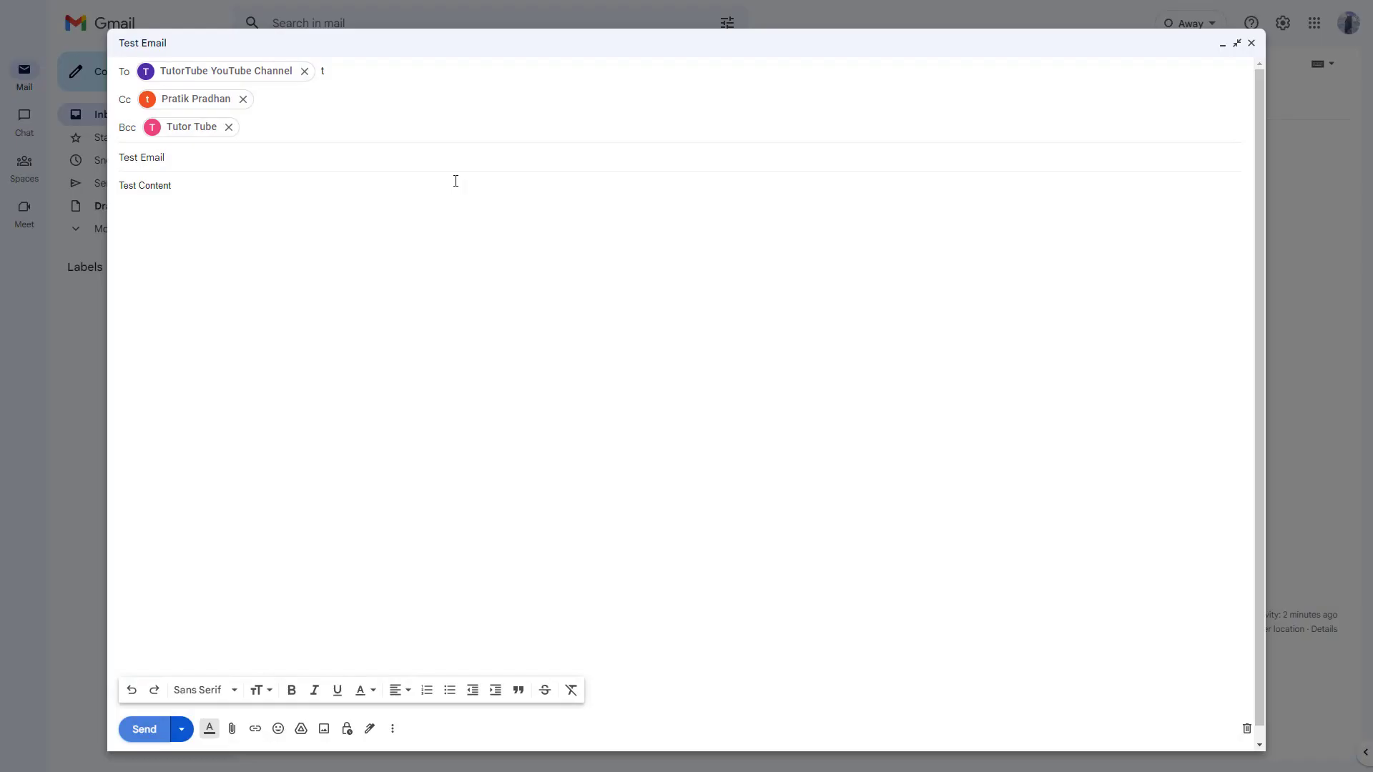
left_click(328, 71)
key("BackSpace")
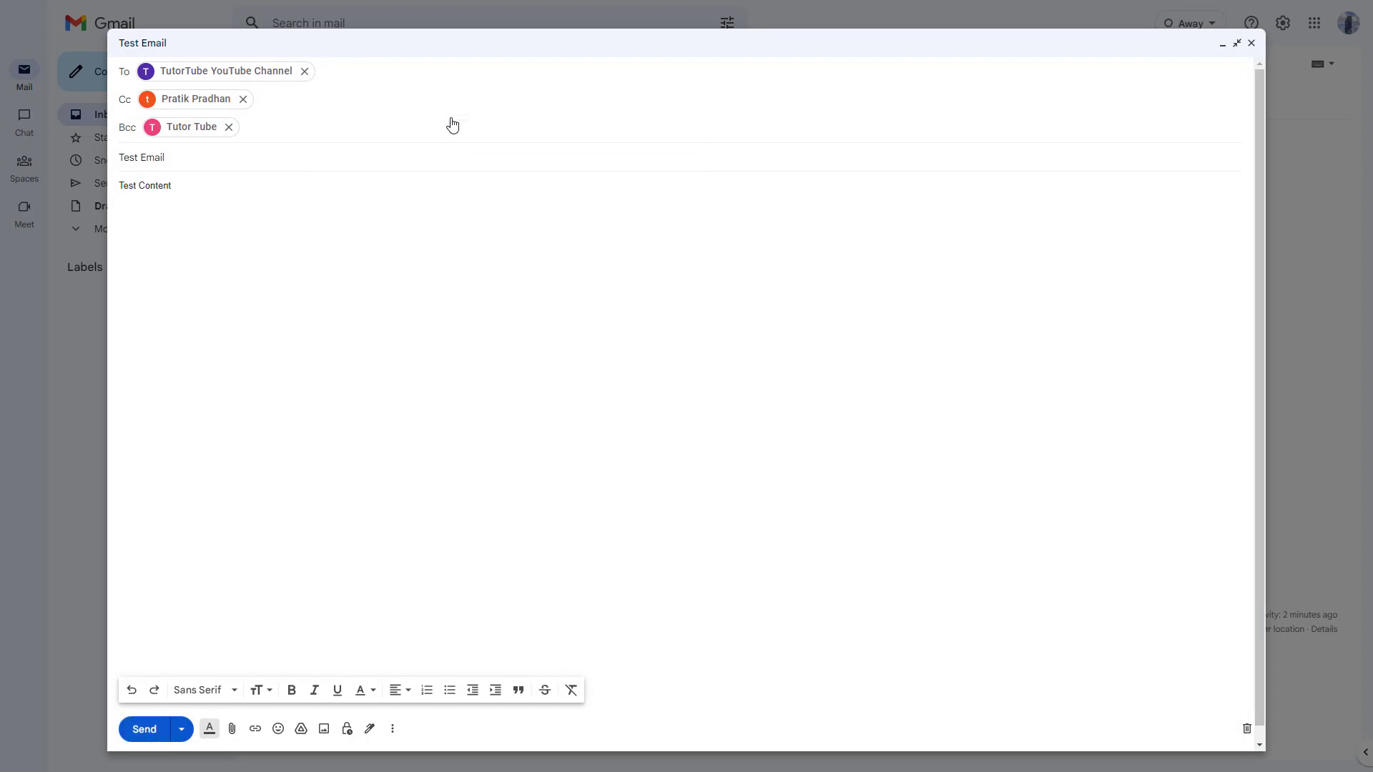
left_click(146, 731)
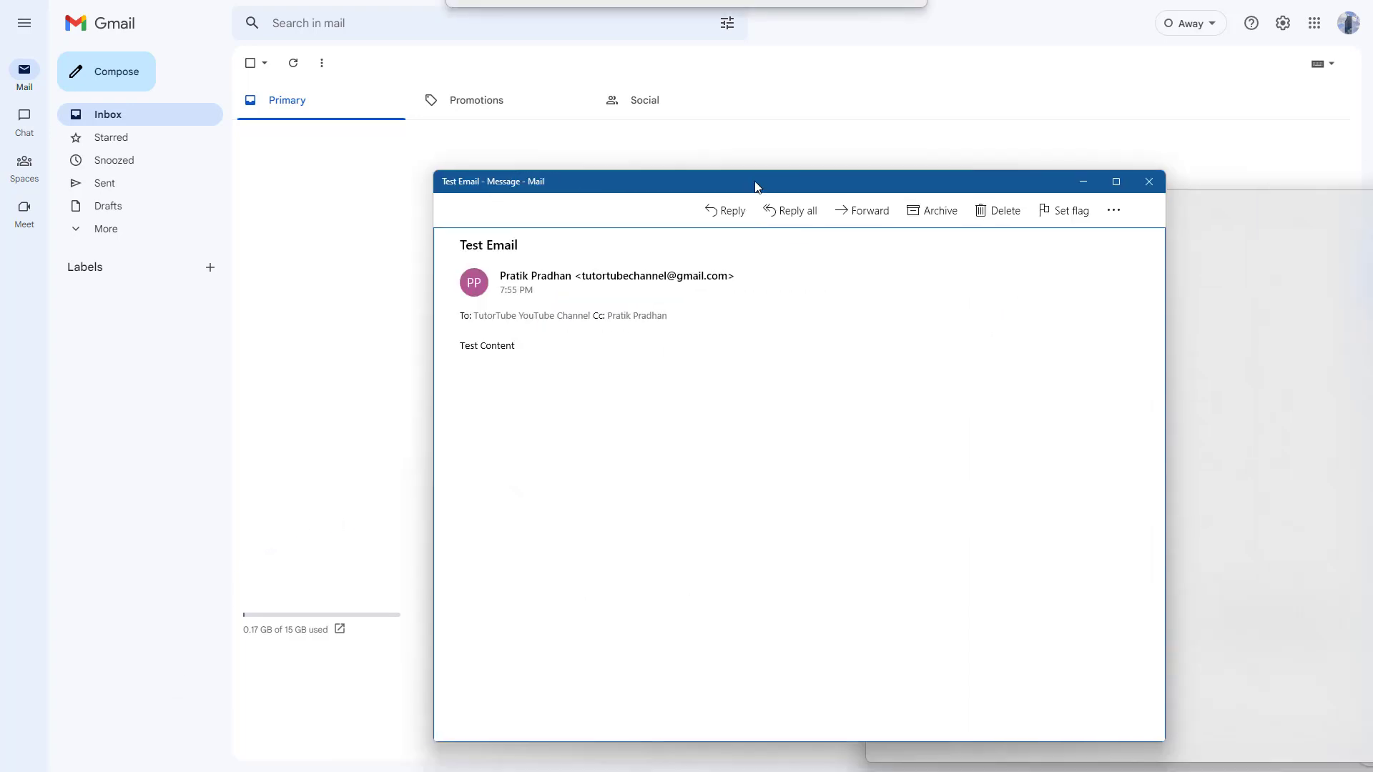
Reposition the received Test Email window, check its To and Cc line, and close it
left_click_drag(757, 187, 558, 139)
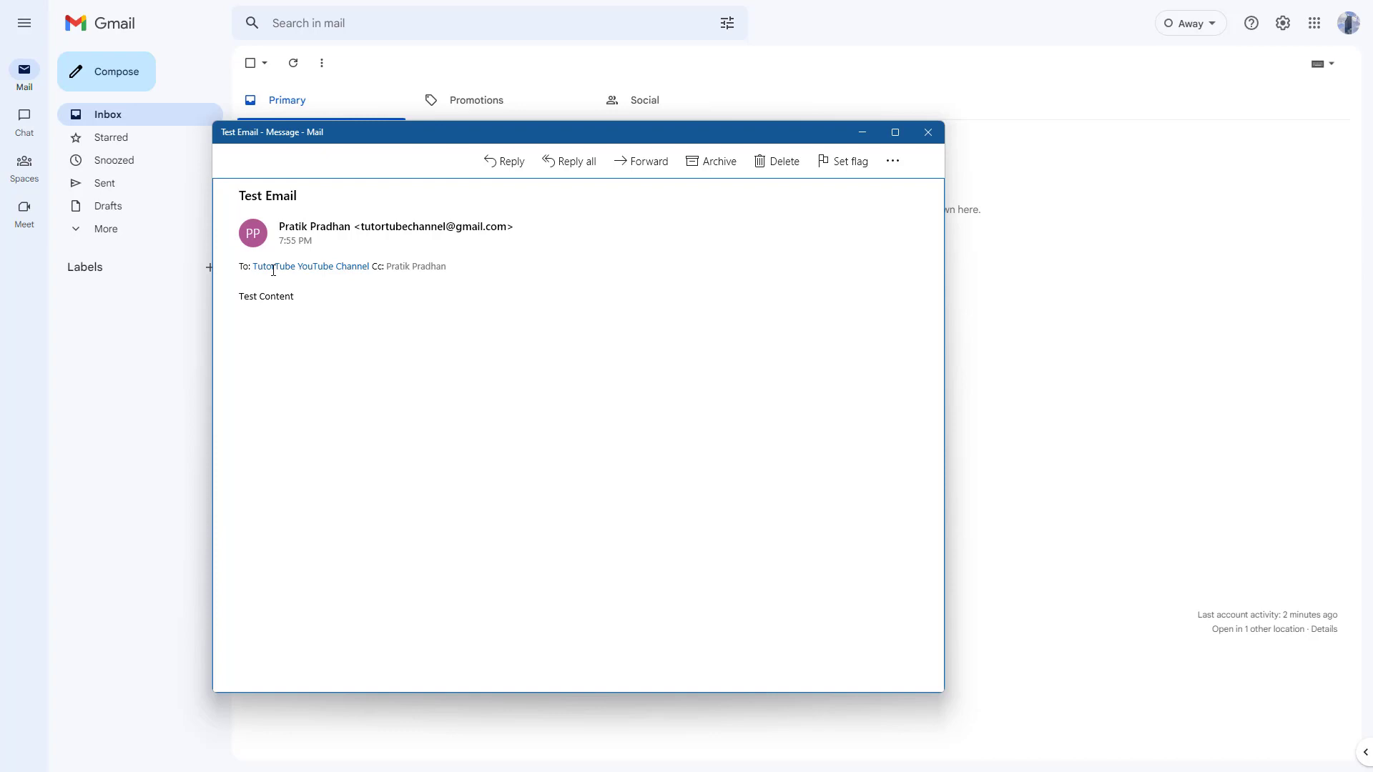
left_click_drag(372, 266, 379, 264)
left_click_drag(693, 135, 803, 427)
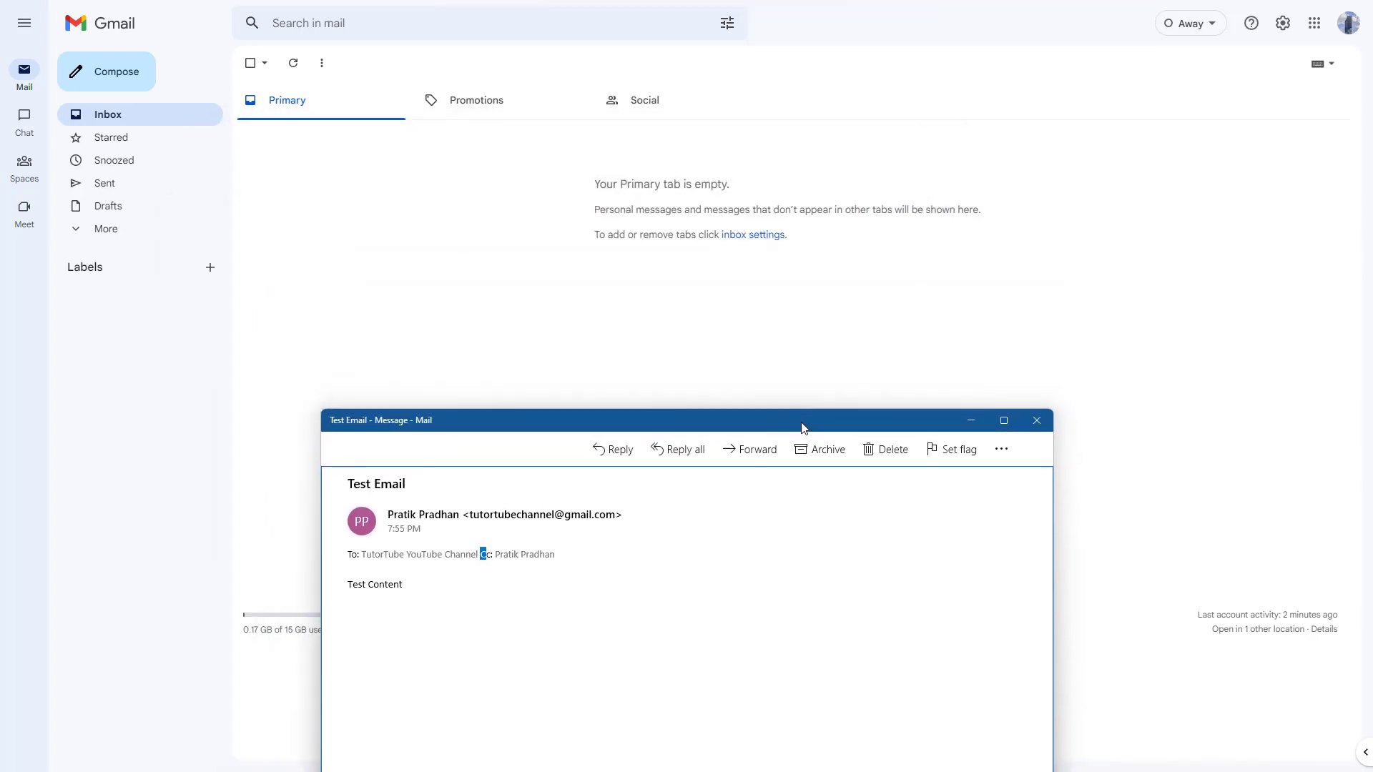
left_click(1046, 427)
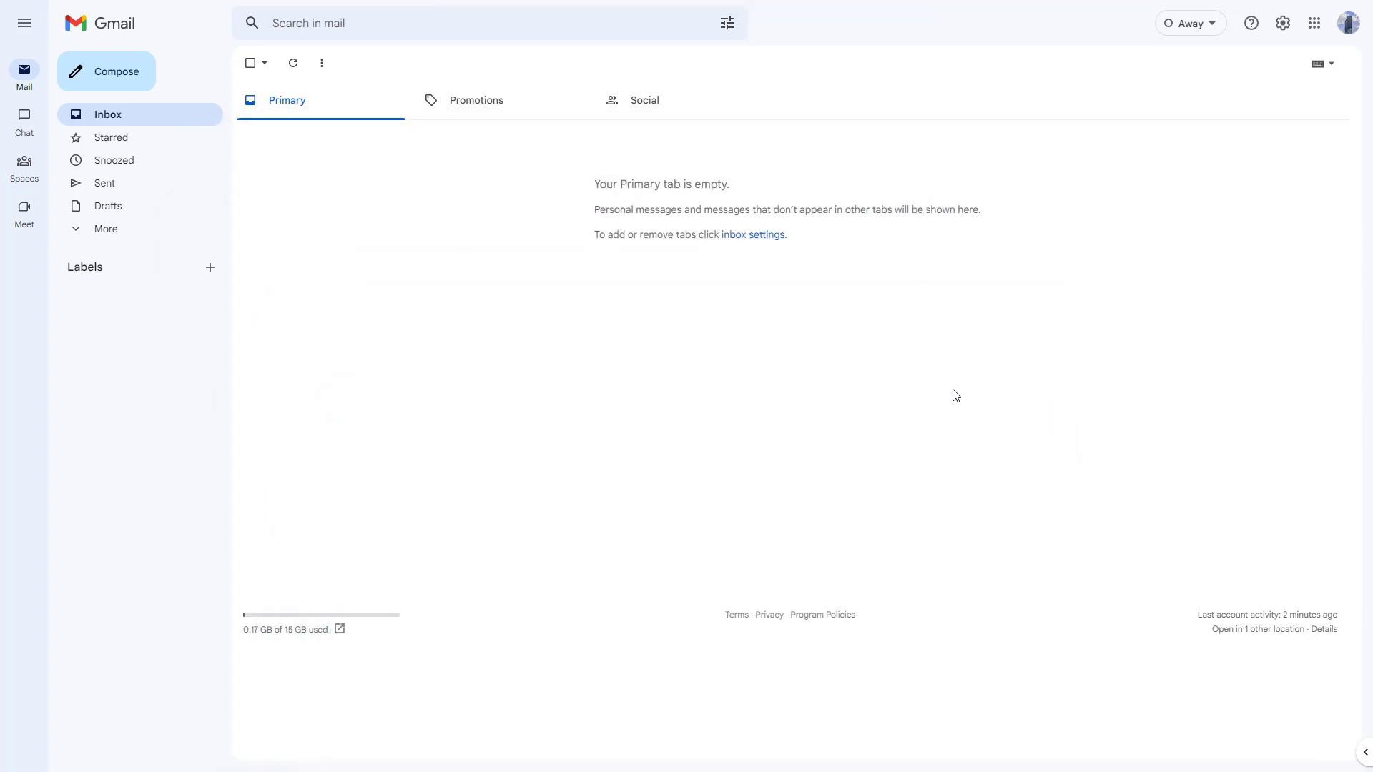